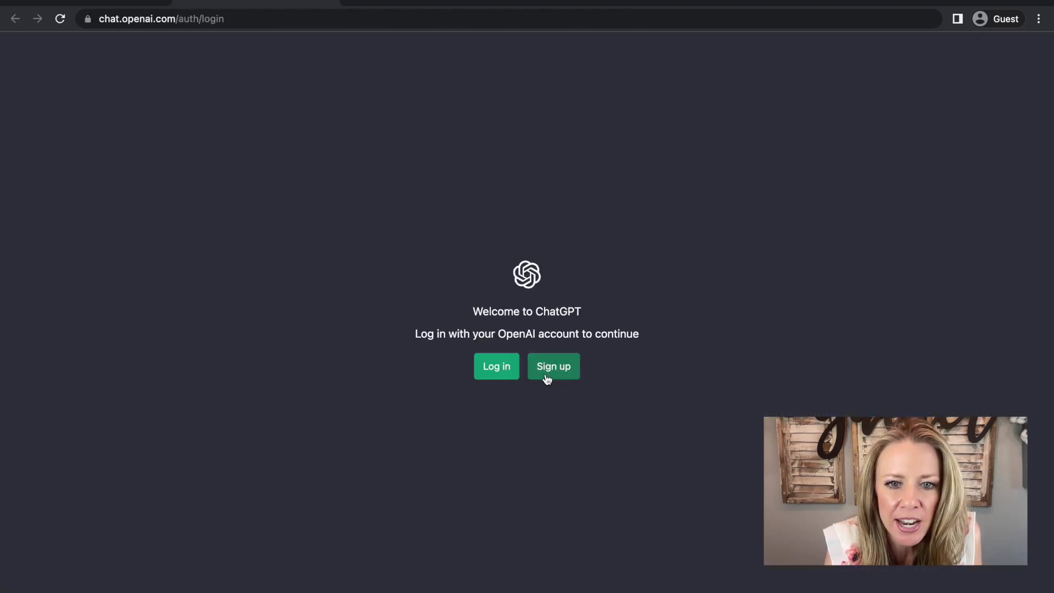
- Open the sign-up form for creating a new OpenAI account
{"action": "left_click", "coordinate": [546, 373]}
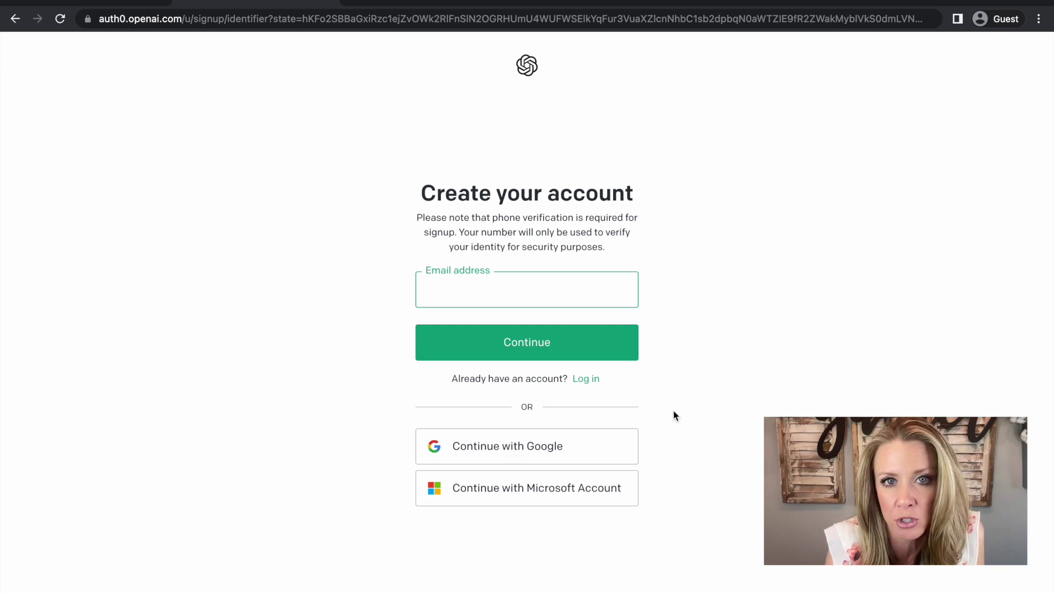
{"action": "key", "text": "super+shift+5"}
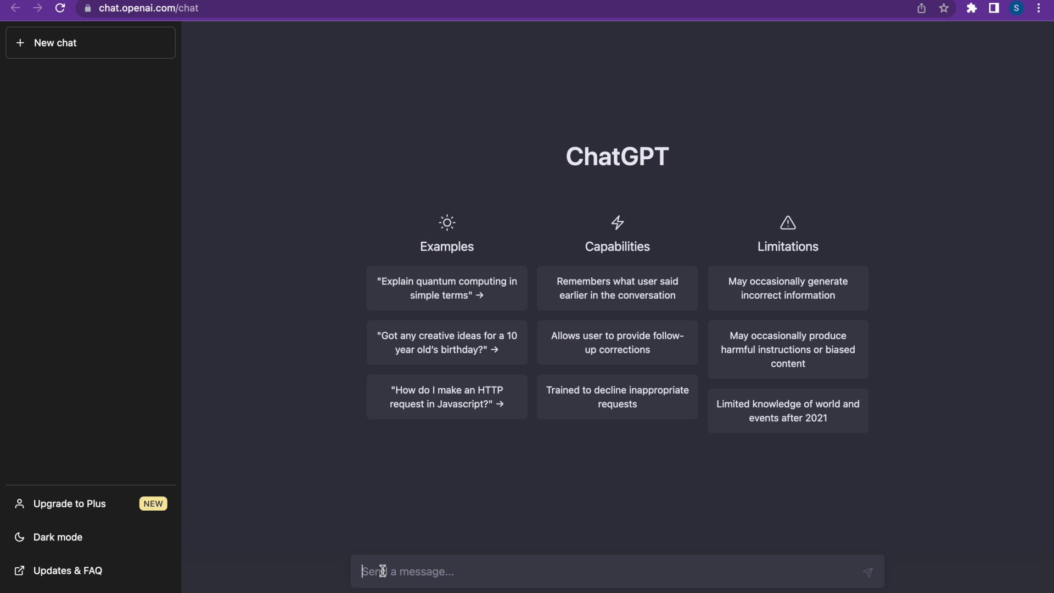
- Ask ChatGPT "What are some effective ways to promote my Etsy store?"
{"action": "type", "text": "What are some effective ways to promote my Etsy store?"}
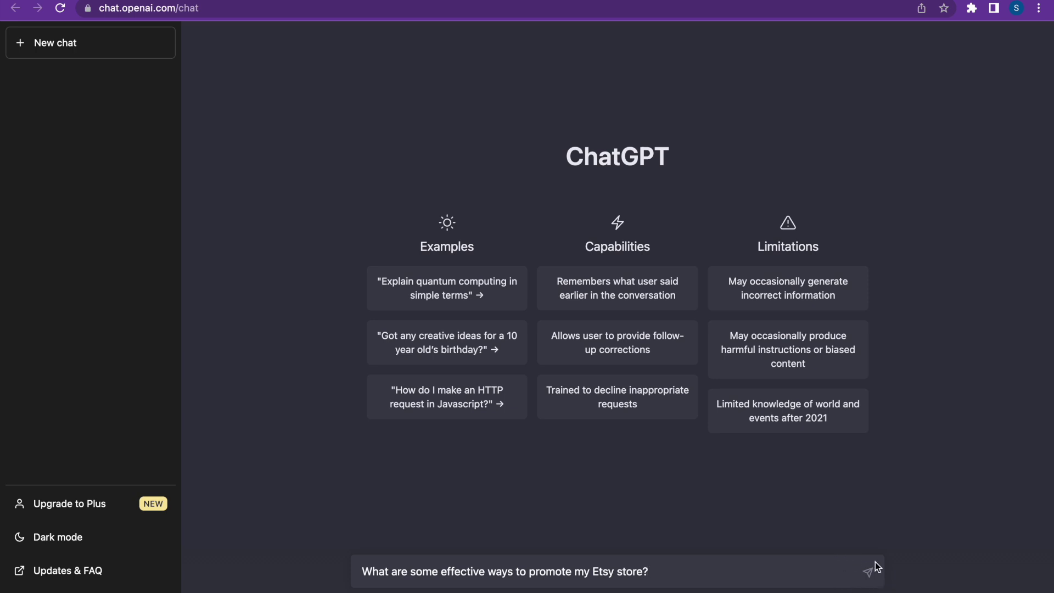
{"action": "left_click", "coordinate": [868, 573]}
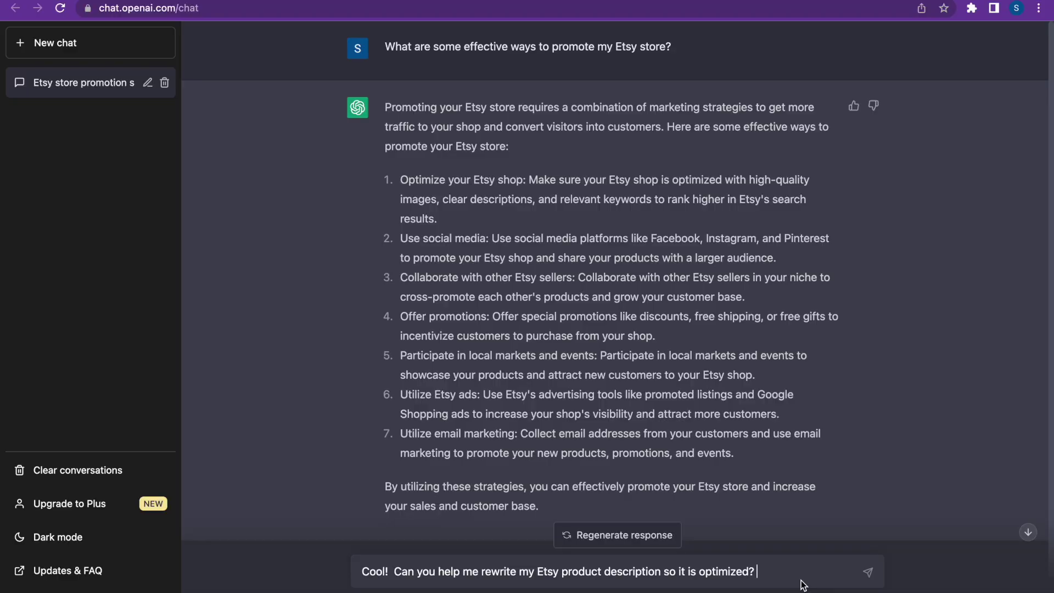
- Send the request for help rewriting the Etsy product description so it is optimized, and regenerate the response
{"action": "left_click", "coordinate": [868, 573]}
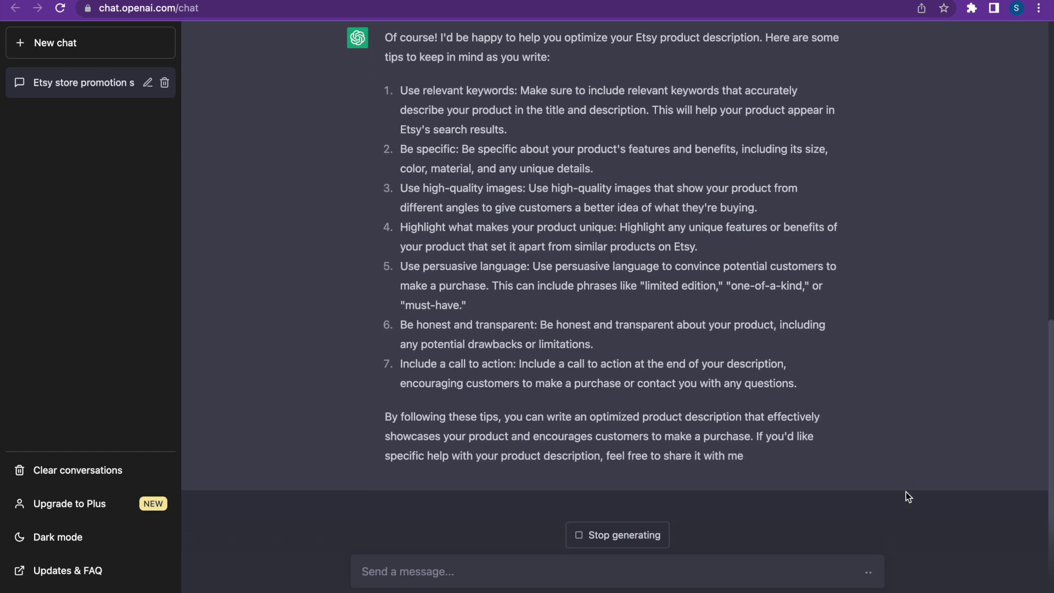
{"action": "left_click", "coordinate": [643, 535]}
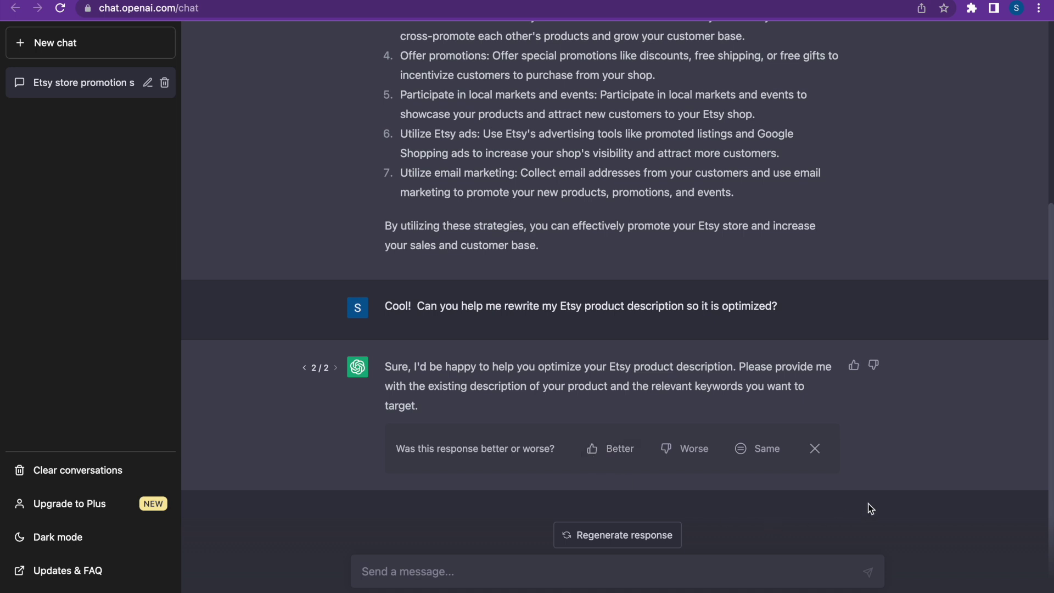
{"action": "left_click", "coordinate": [814, 448]}
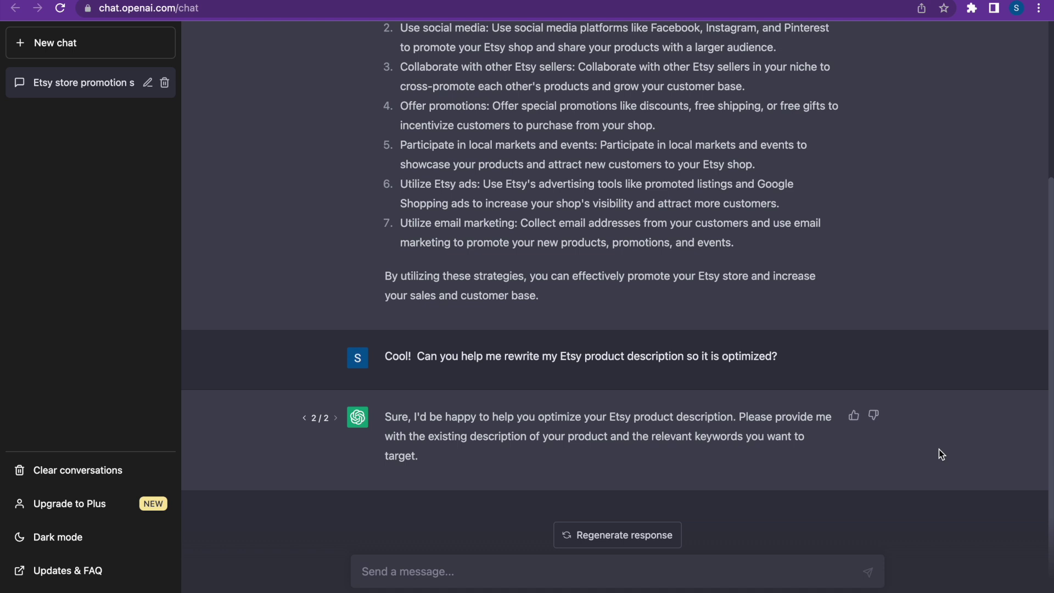
- Paste the existing Etsy shirt product description into the chat and submit it for optimization
{"action": "mouse_move", "coordinate": [883, 1]}
{"action": "key", "text": "ctrl+v"}
{"action": "scroll", "coordinate": [542, 513], "scroll_direction": "up", "scroll_amount": 10}
{"action": "scroll", "coordinate": [478, 513], "scroll_direction": "down", "scroll_amount": 10}
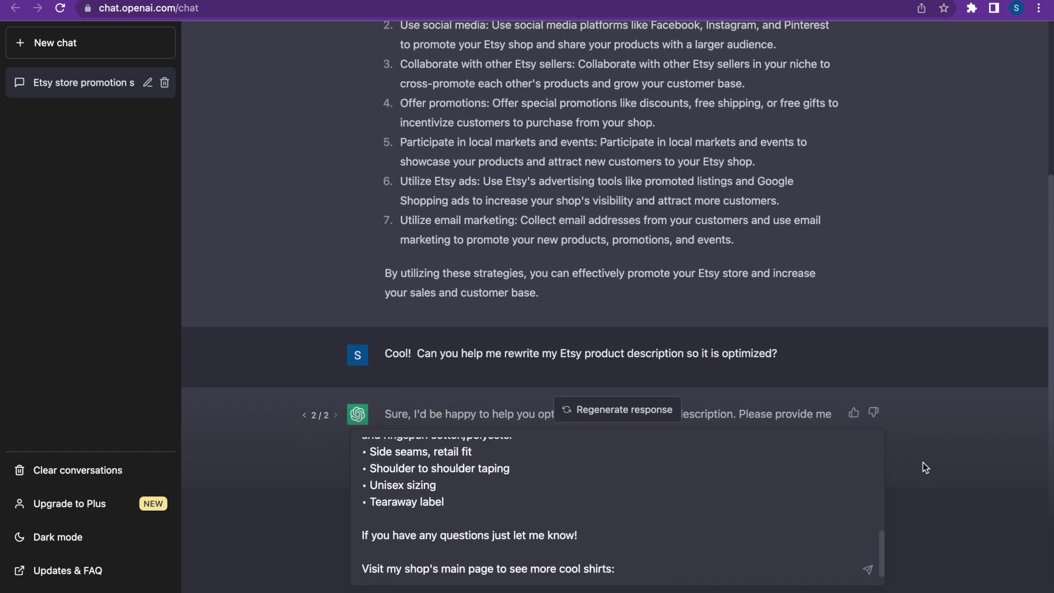
{"action": "key", "text": "Return"}
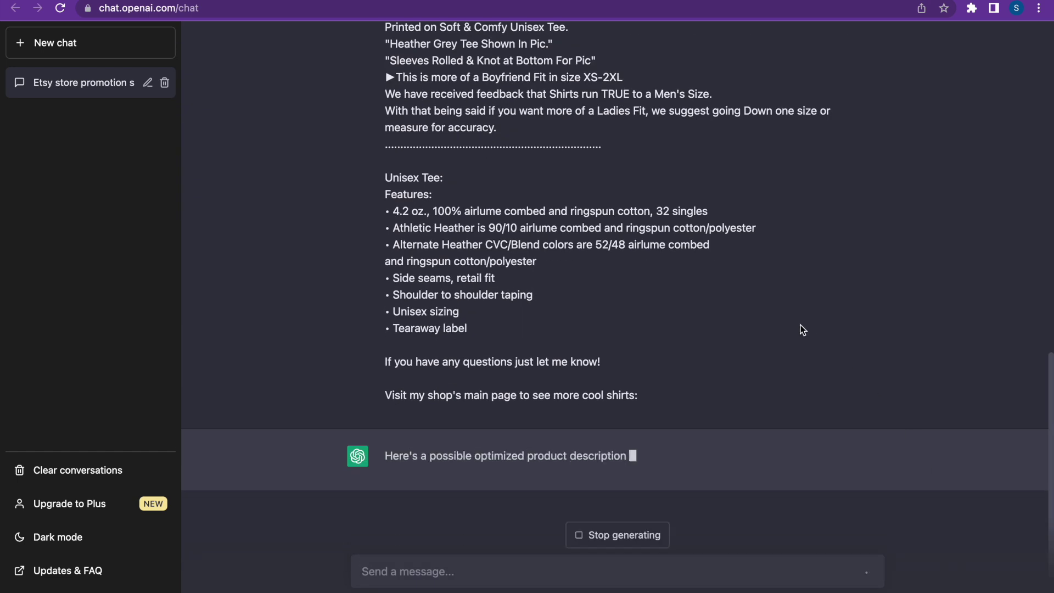
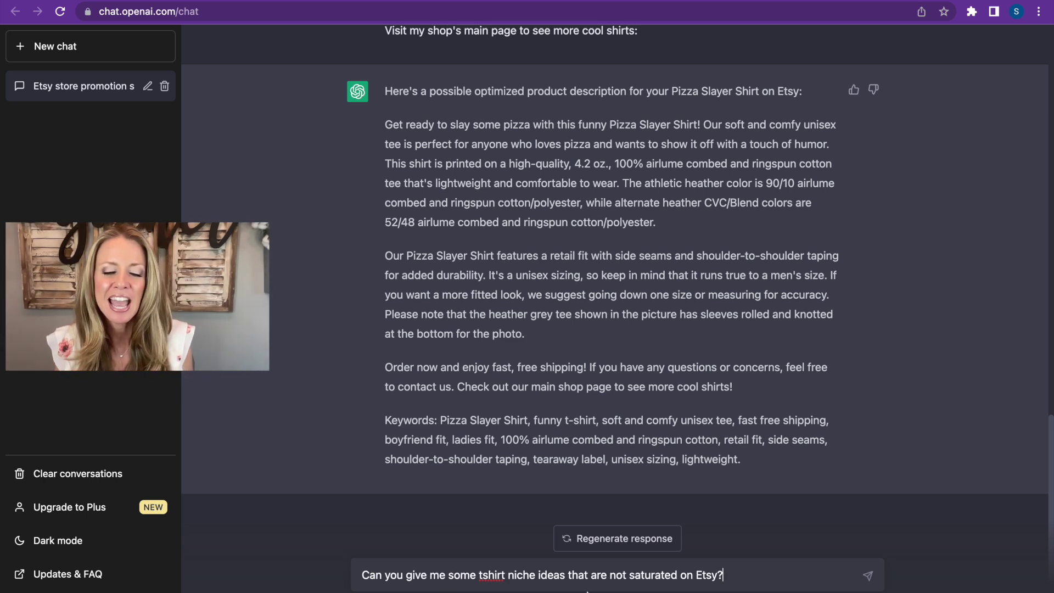
- Send the prompt for tshirt niche ideas not saturated on Etsy, and follow up with "Can you give me some more ideas?"
{"action": "left_click", "coordinate": [868, 575]}
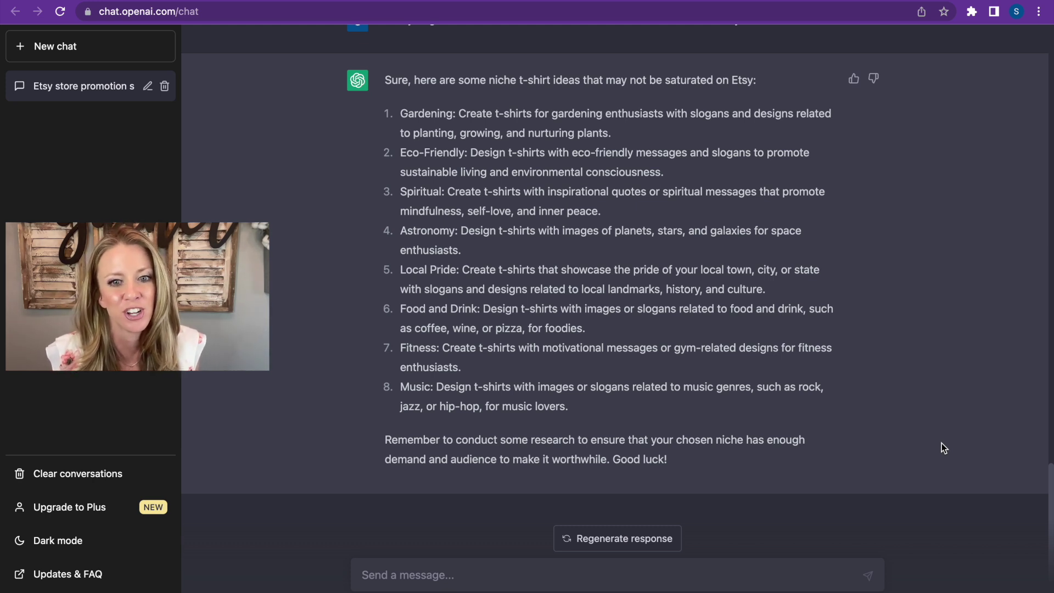
{"action": "left_click", "coordinate": [395, 574]}
{"action": "type", "text": "Can you giv"}
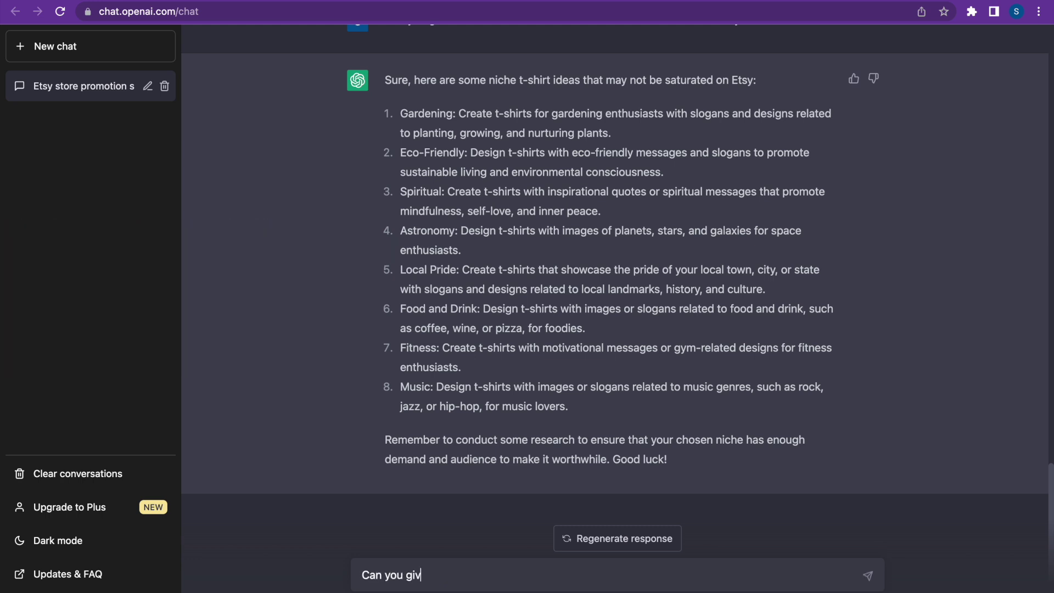
{"action": "type", "text": "e me some more ideas"}
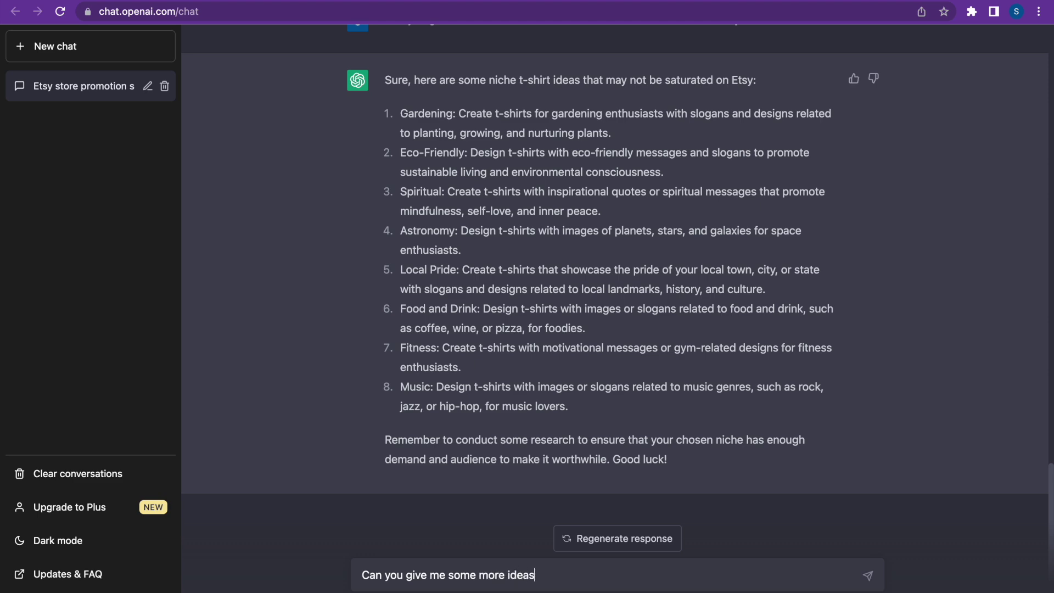
{"action": "type", "text": "?"}
{"action": "key", "text": "Return"}
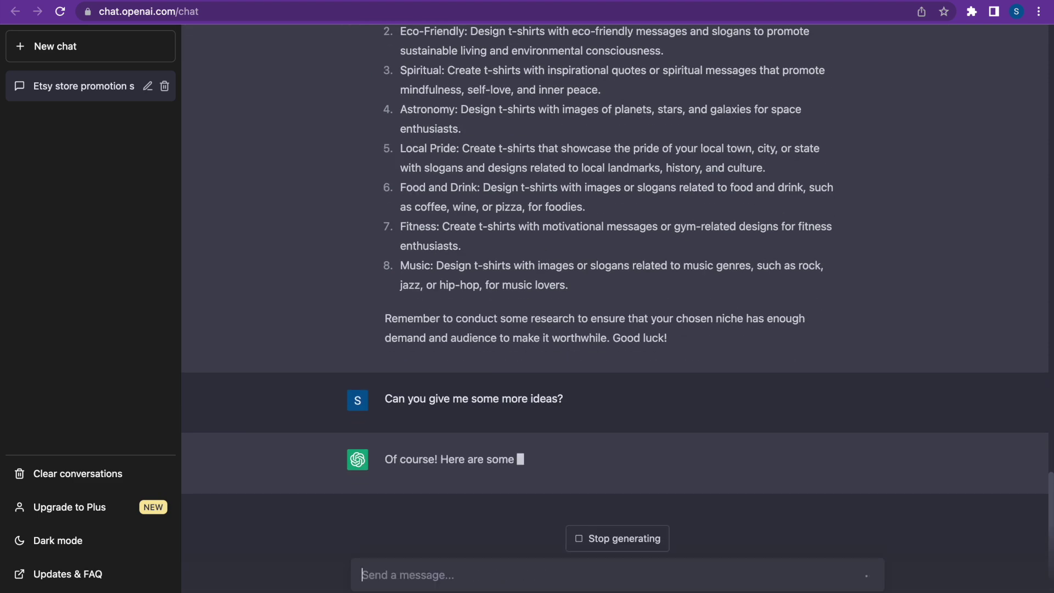
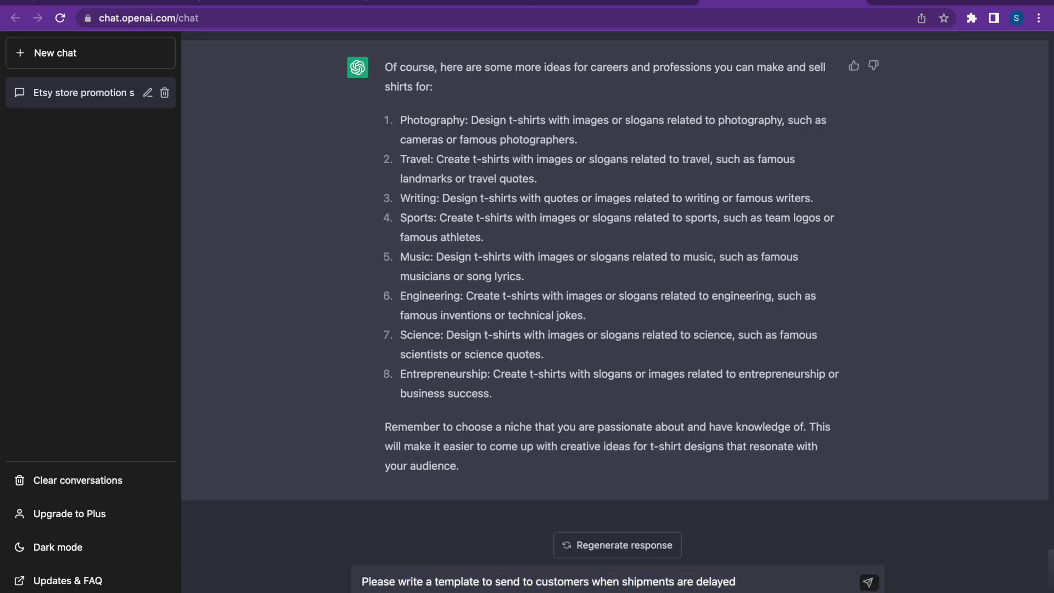
- Submit "Please write a template to send to customers when shipments are delayed", reloading the page to resend it in a new chat
{"action": "left_click", "coordinate": [865, 578]}
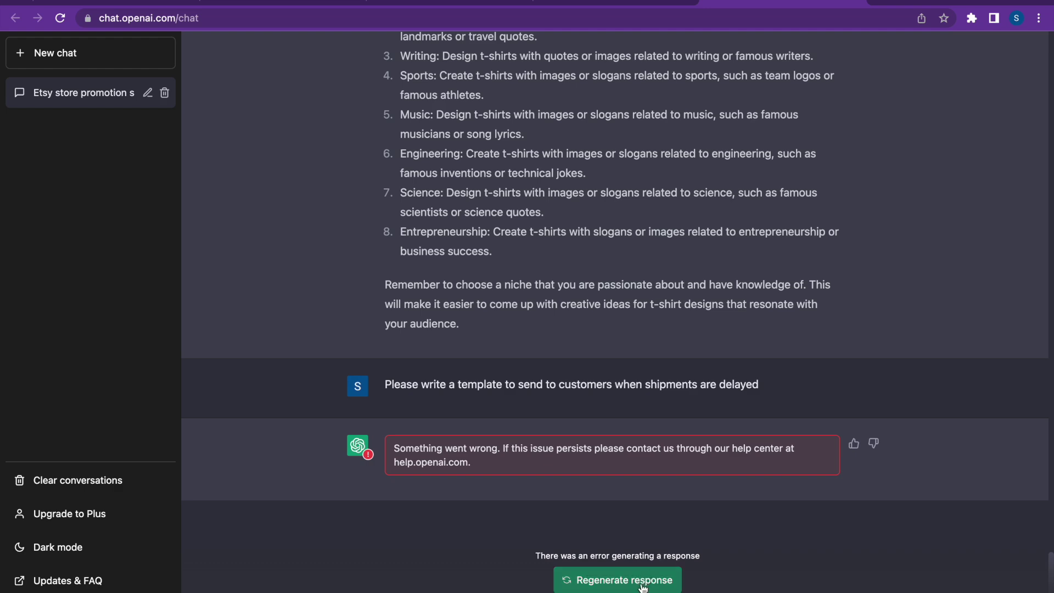
{"action": "left_click", "coordinate": [60, 19]}
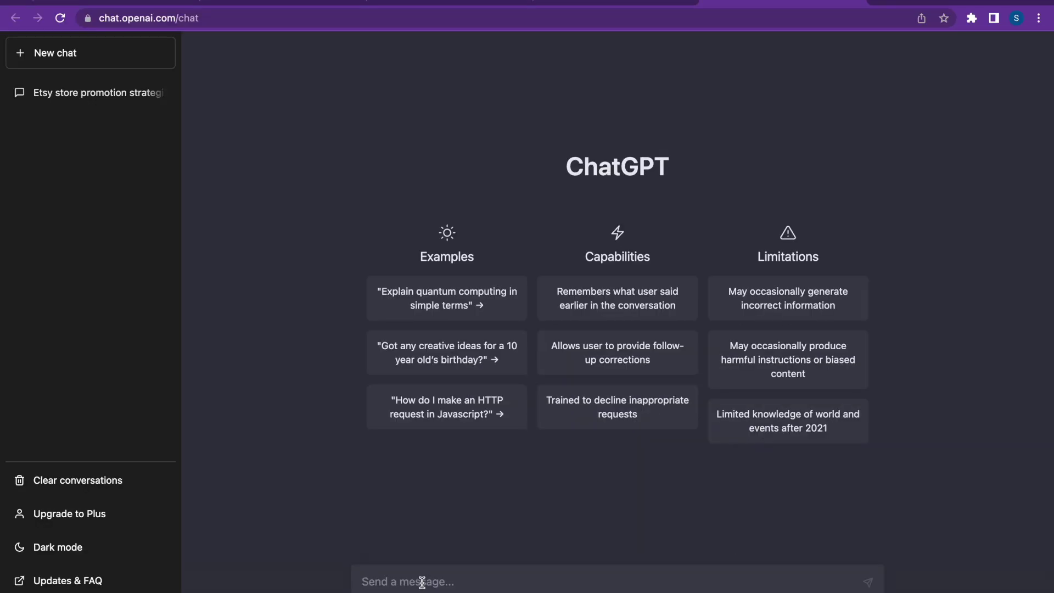
{"action": "type", "text": "Please write a template to send to customers when shipments are delayed"}
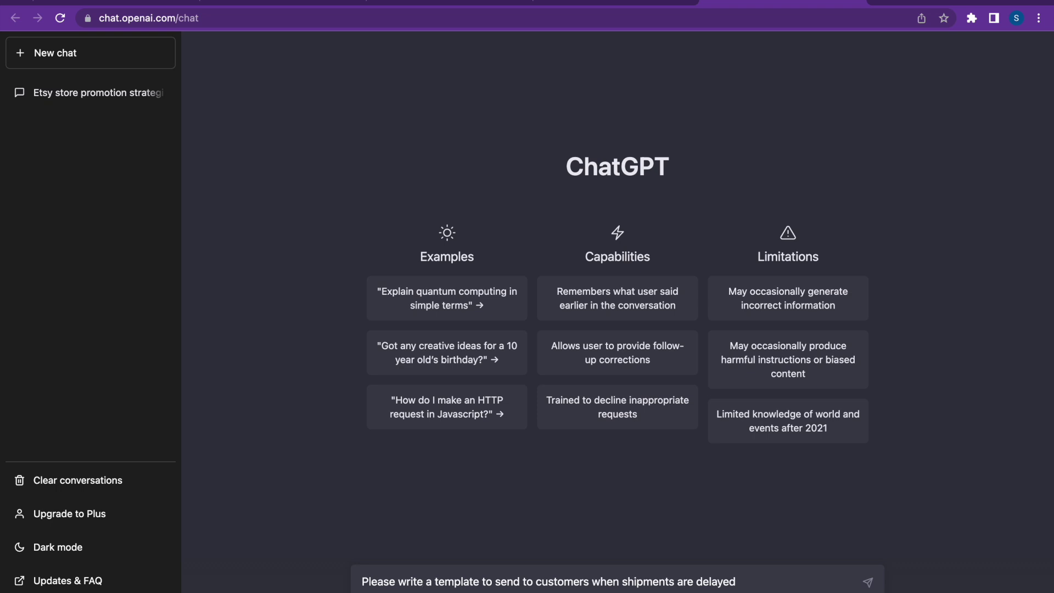
{"action": "key", "text": "Return"}
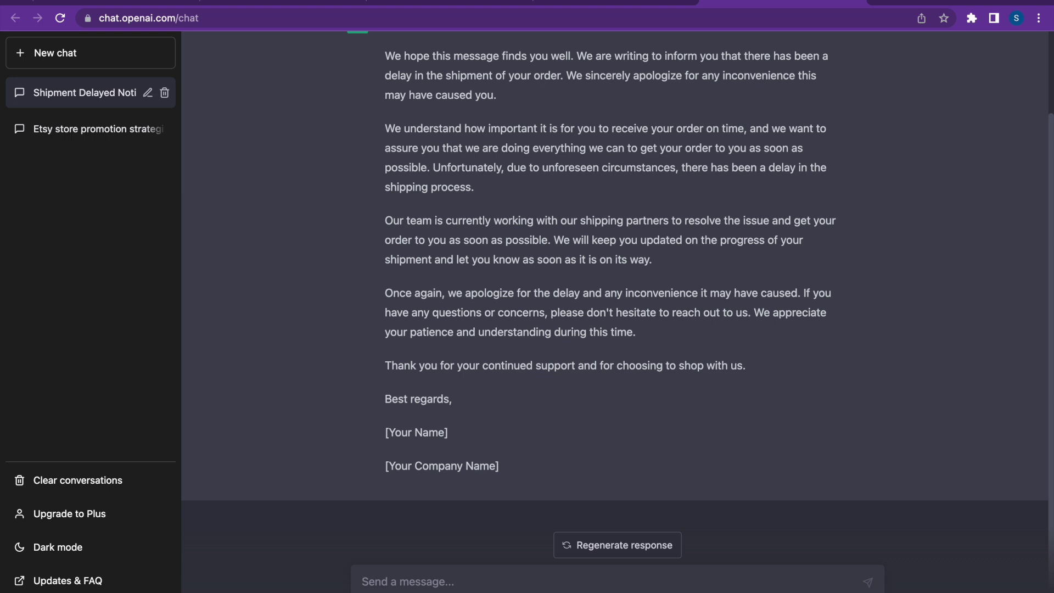
{"action": "scroll", "coordinate": [482, 438], "scroll_direction": "up", "scroll_amount": 3}
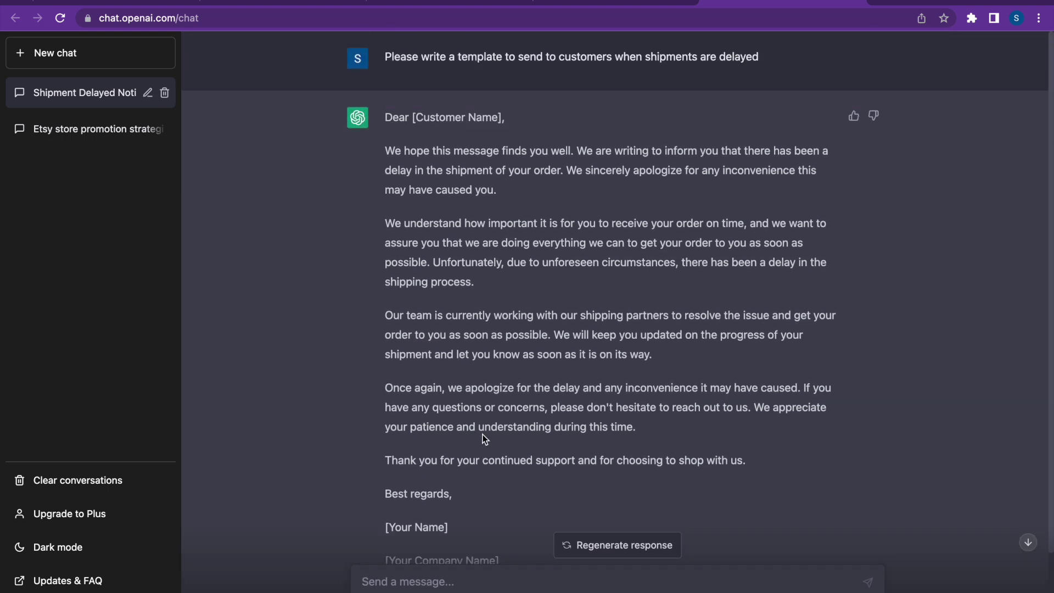
{"action": "scroll", "coordinate": [482, 437], "scroll_direction": "down", "scroll_amount": 2}
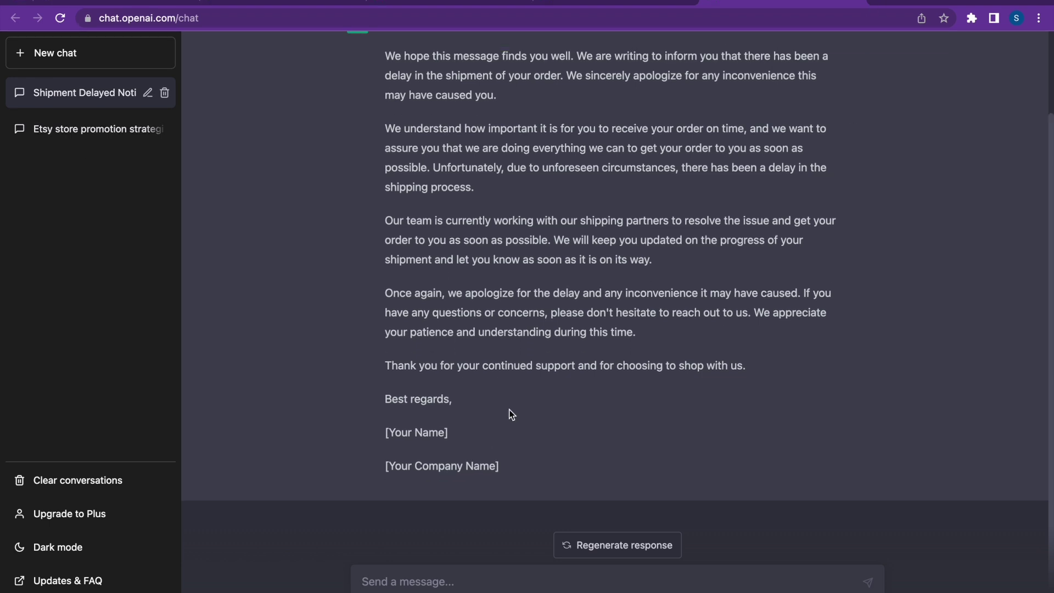
{"action": "type", "text": "Can you"}
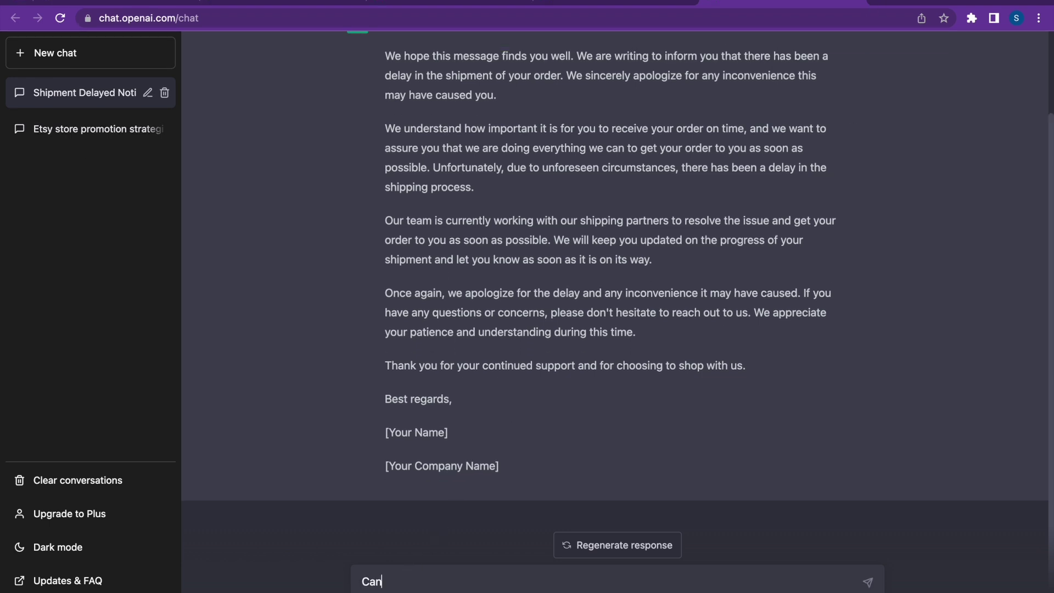
{"action": "key", "text": "BackSpace"}
{"action": "key", "text": "BackSpace"}
{"action": "key", "text": "BackSpace"}
{"action": "key", "text": "BackSpace"}
{"action": "key", "text": "BackSpace"}
{"action": "key", "text": "BackSpace"}
{"action": "key", "text": "BackSpace"}
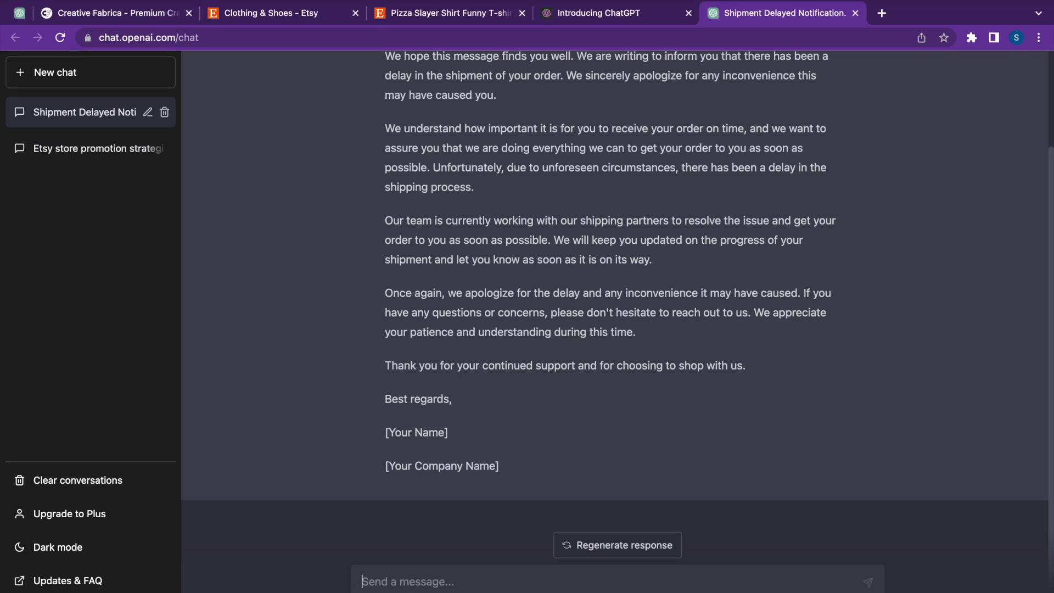
- Send the follow-up "Can you include a better excuse in this message for the delay" about the delayed-shipment template
{"action": "scroll", "coordinate": [614, 274], "scroll_direction": "up", "scroll_amount": 3}
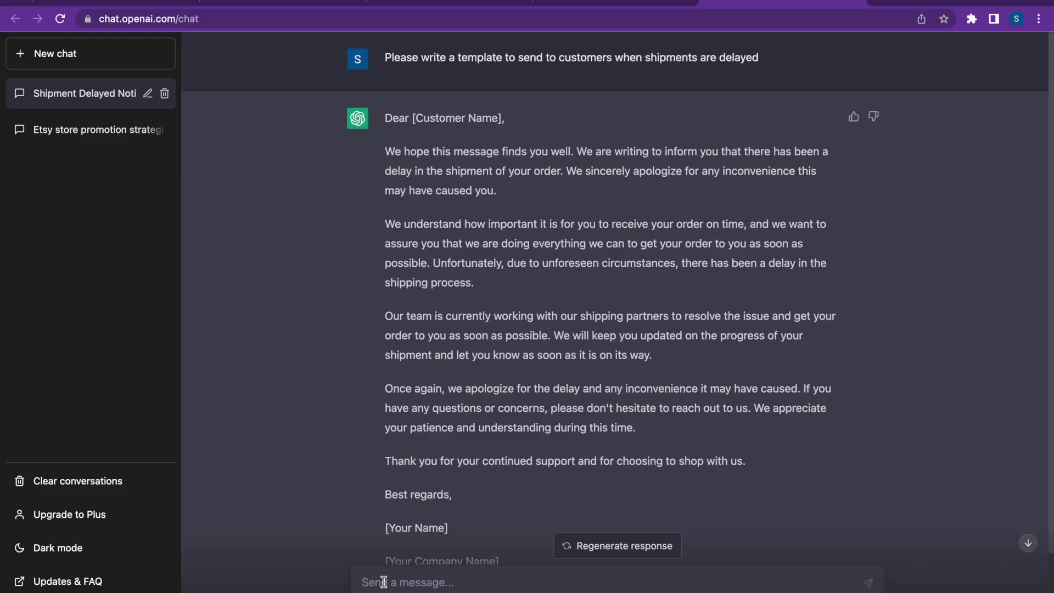
{"action": "type", "text": "Can "}
{"action": "type", "text": "you include a better"}
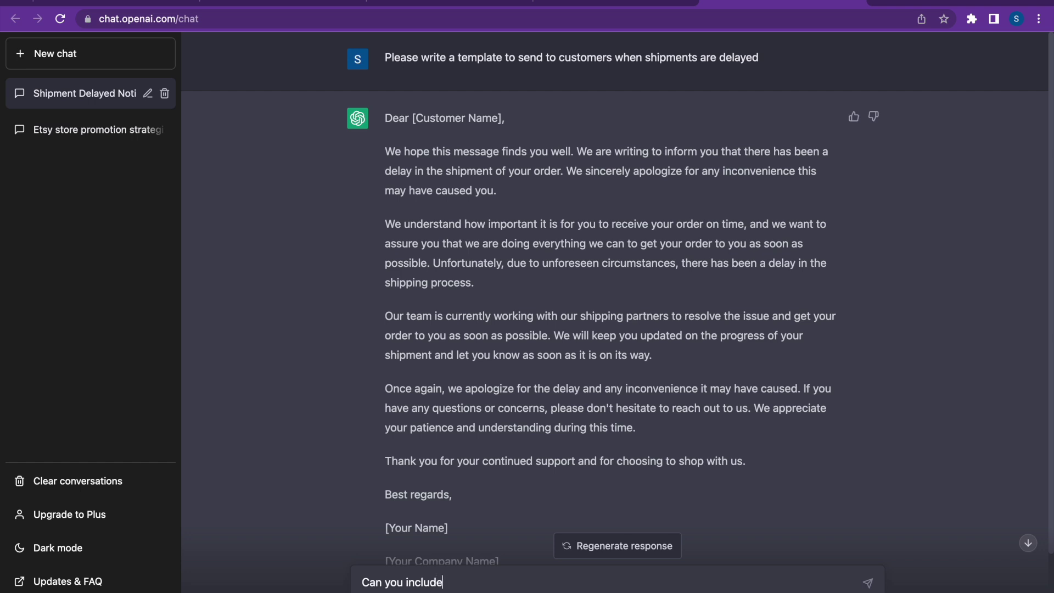
{"action": "type", "text": " e"}
{"action": "type", "text": "xcuse in this messag"}
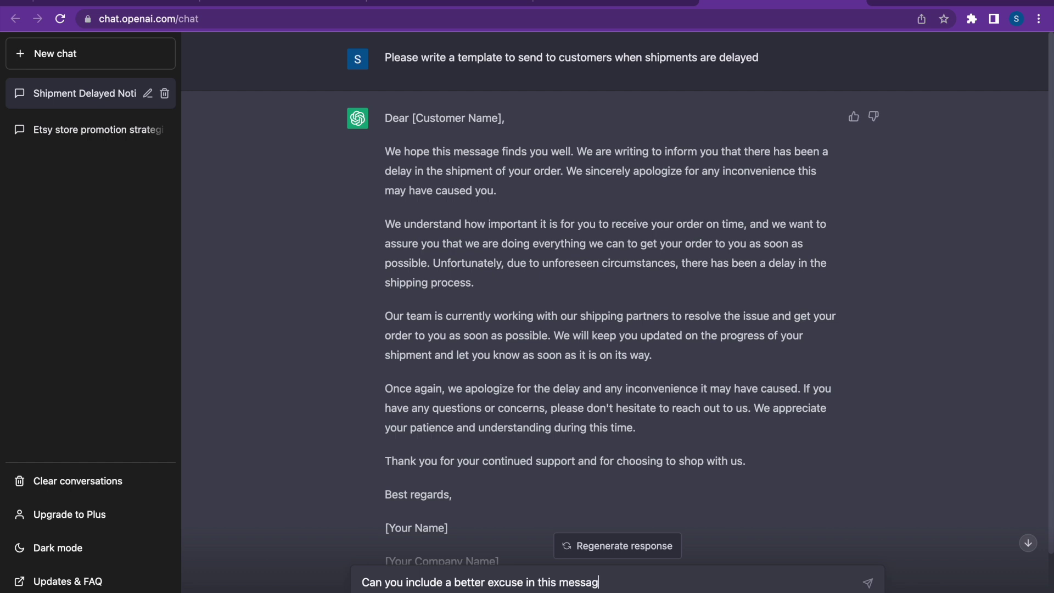
{"action": "type", "text": "e for the delay"}
{"action": "key", "text": "Return"}
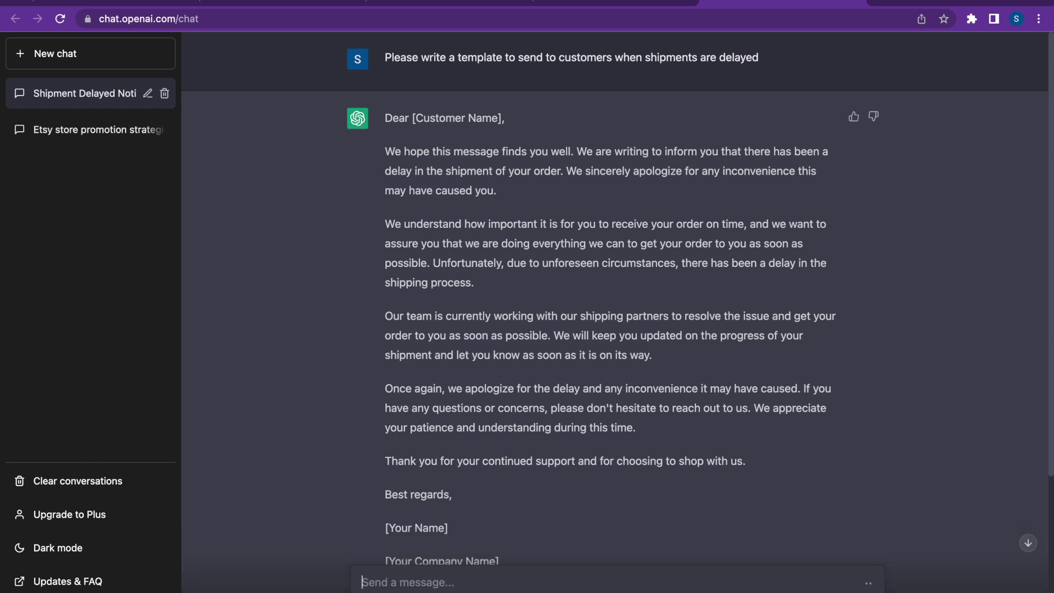